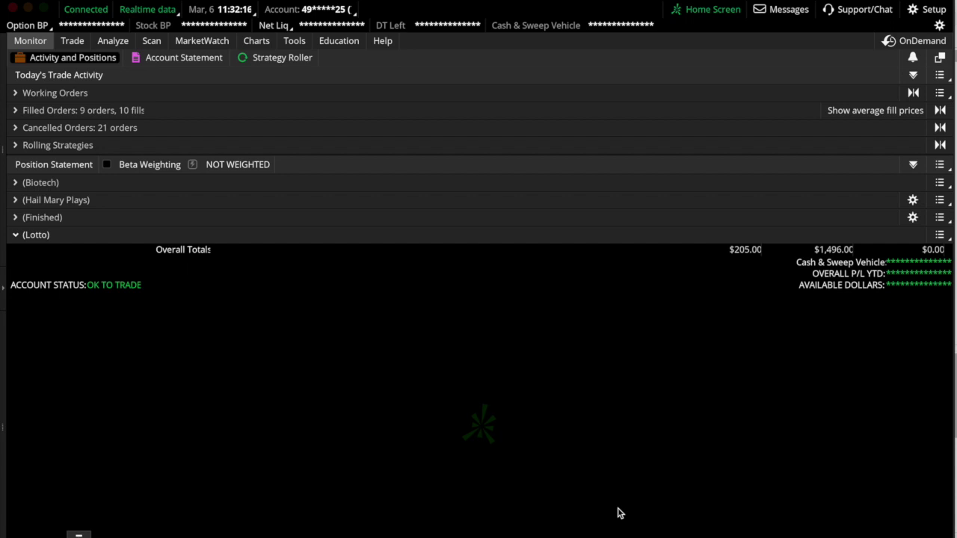
Open the Charts view and load PFE into the right chart.
left_click(257, 44)
left_click(709, 76)
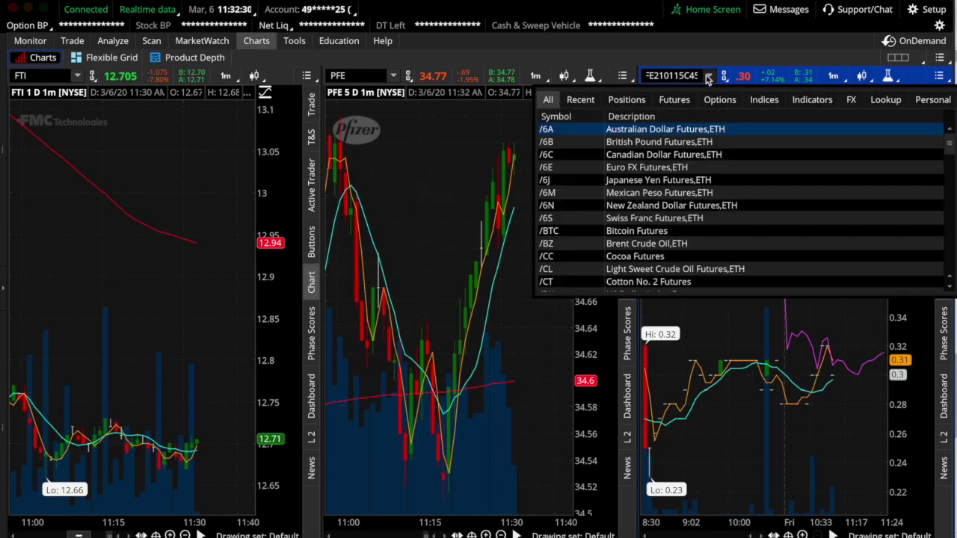
scroll(632, 245, "down", 5)
scroll(631, 244, "up", 5)
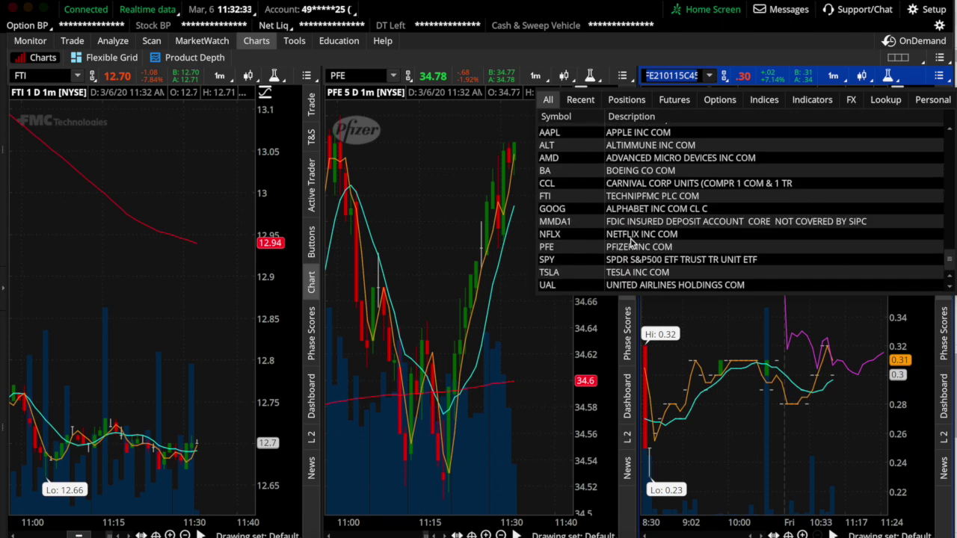
left_click(632, 245)
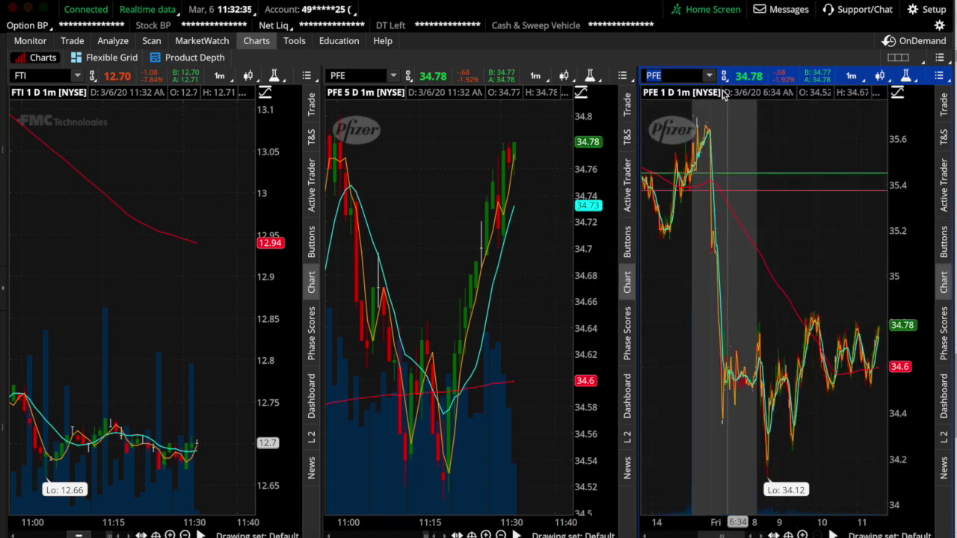
Switch the right chart to NFLX and maximize it to a single full-size chart.
left_click(709, 75)
left_click(703, 241)
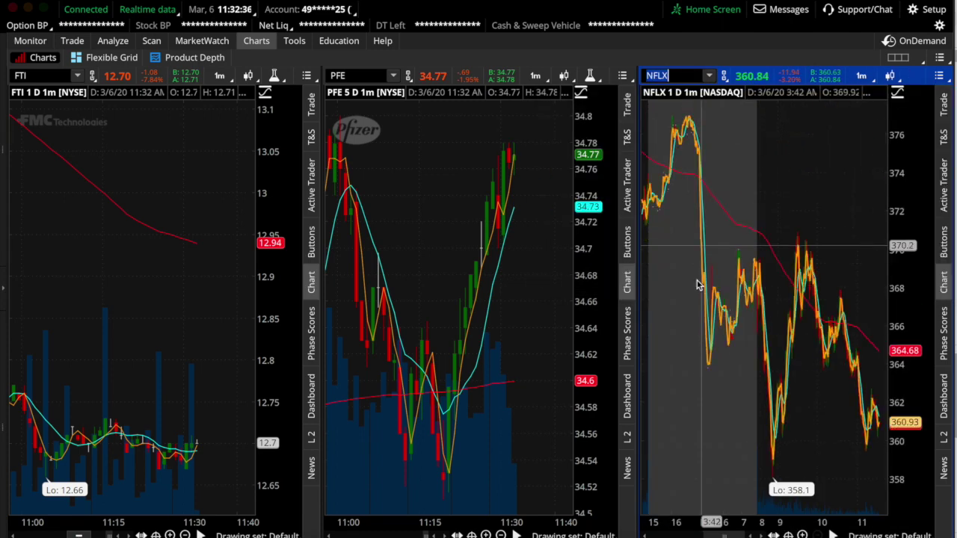
right_click(775, 279)
left_click(807, 467)
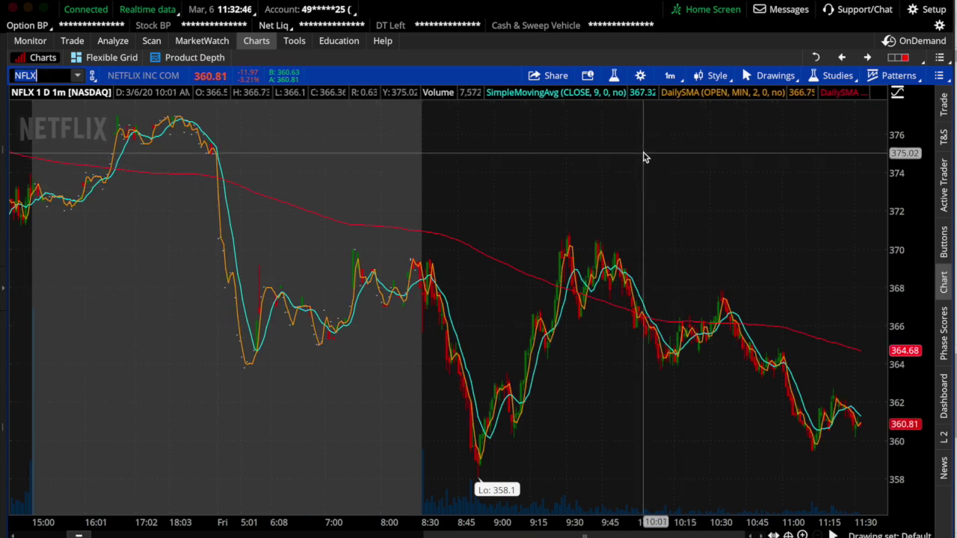
right_click(670, 218)
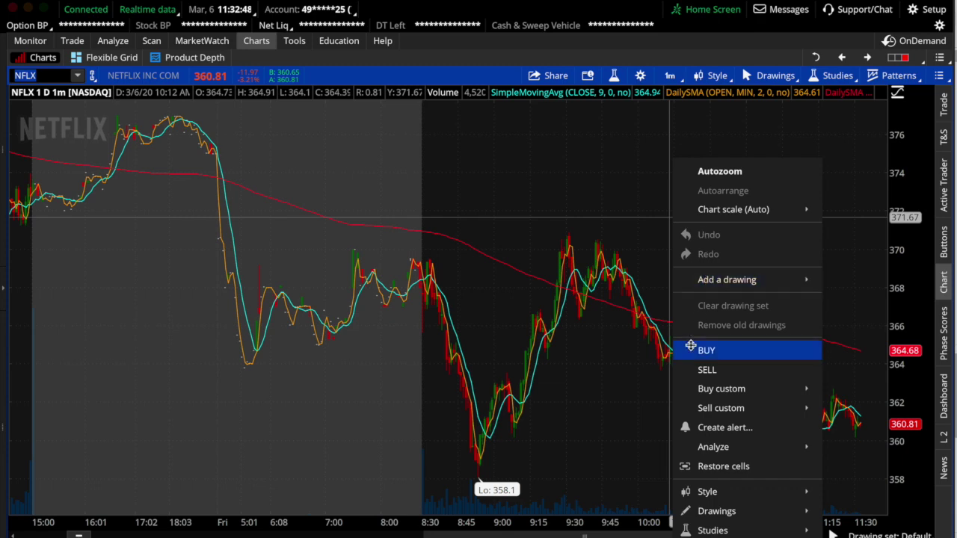
left_click(735, 427)
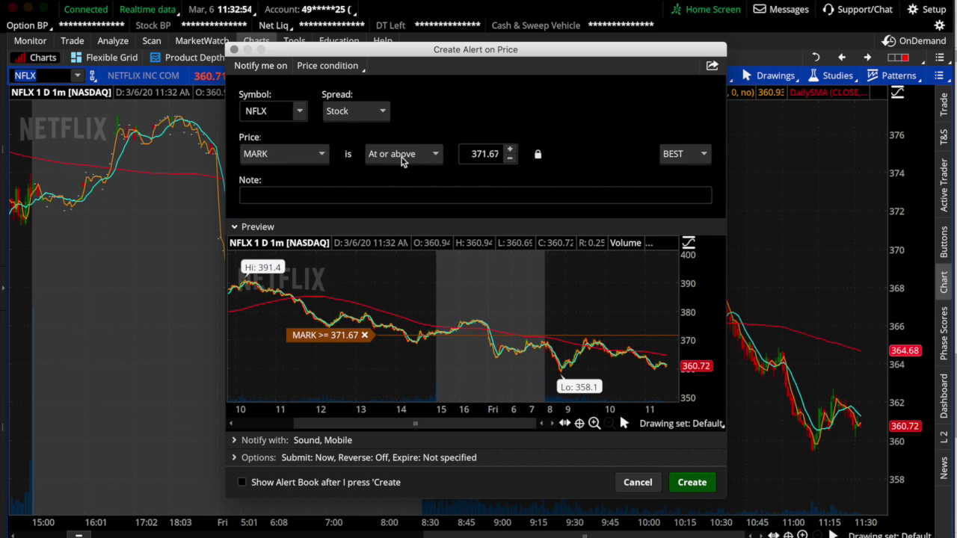
left_click(427, 164)
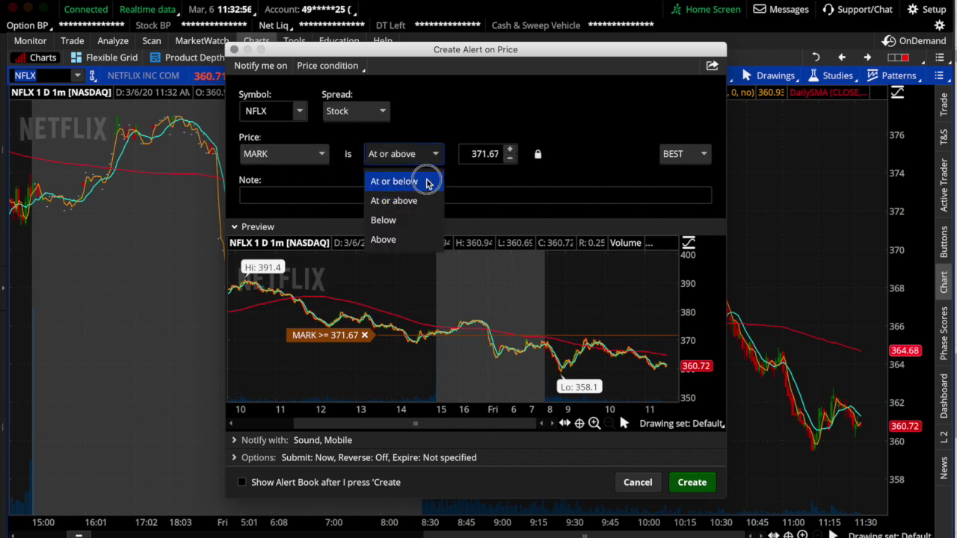
left_click(427, 181)
left_click(427, 154)
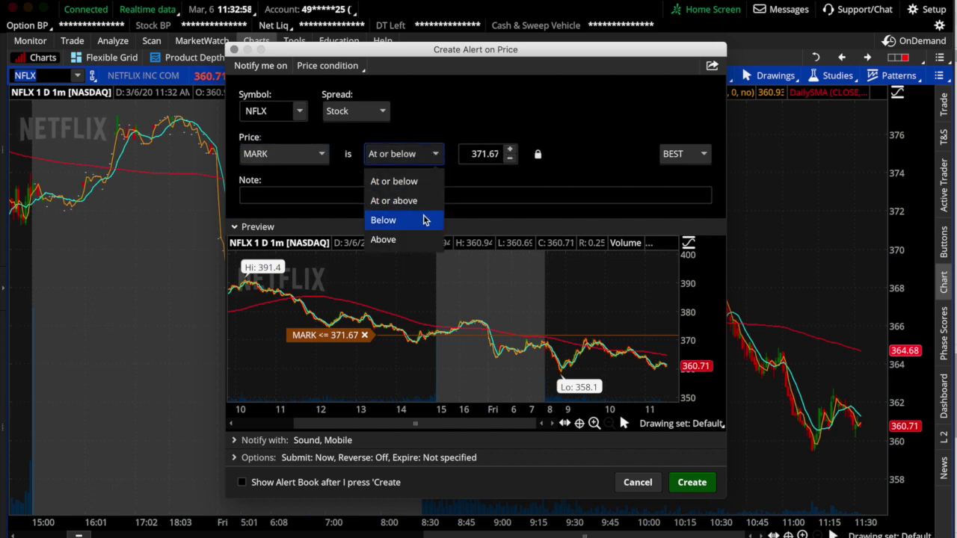
left_click(396, 200)
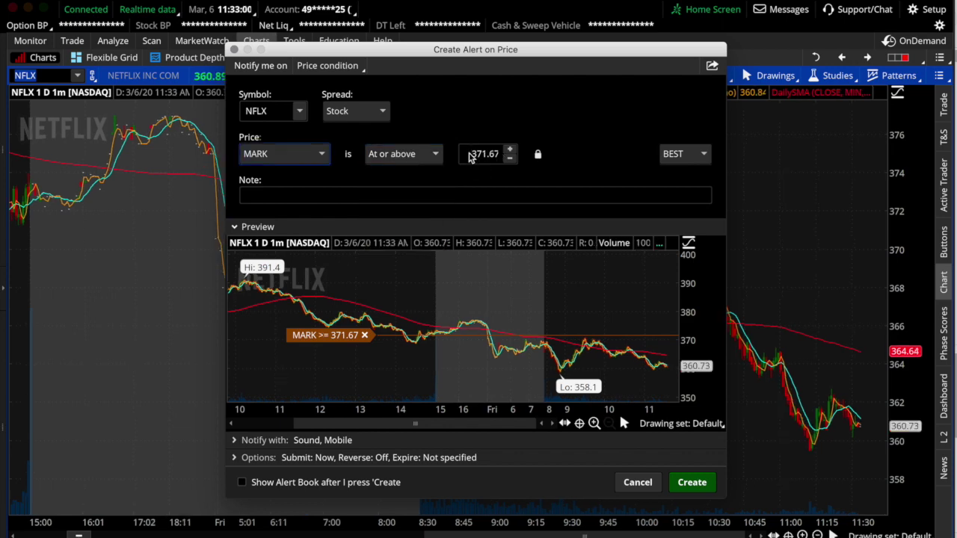
left_click(484, 154)
left_click(638, 480)
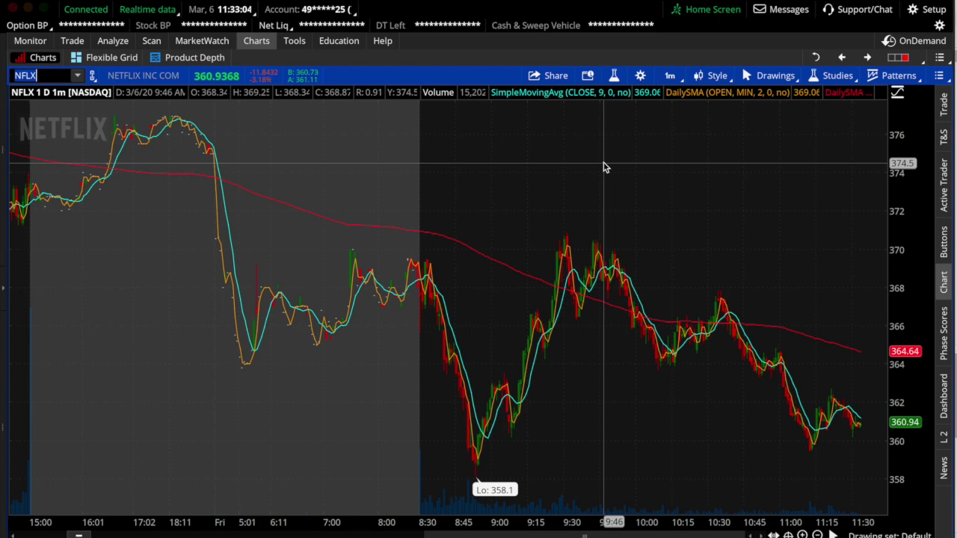
Go to the Monitor tab and expand Hail Mary Plays to list the FTI and PFE positions.
mouse_move(45, 40)
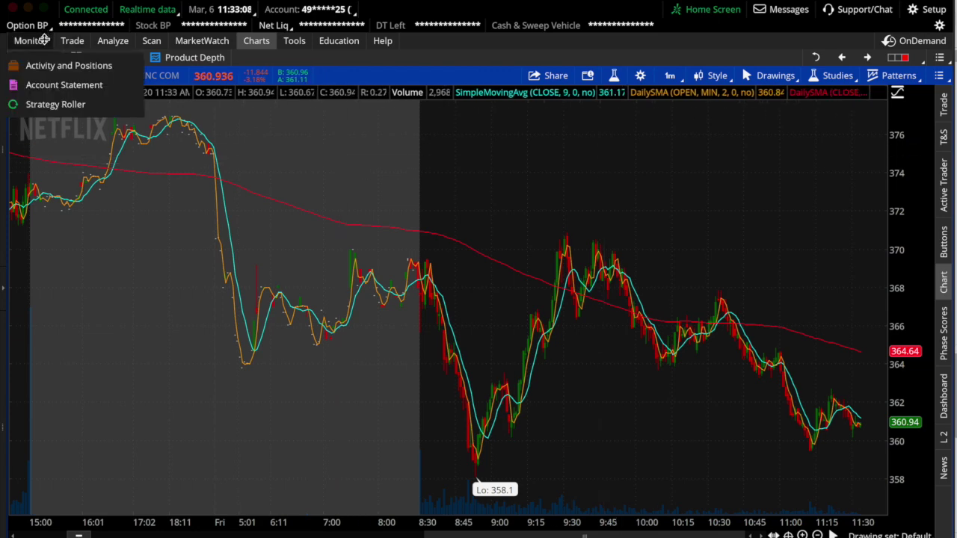
left_click(45, 40)
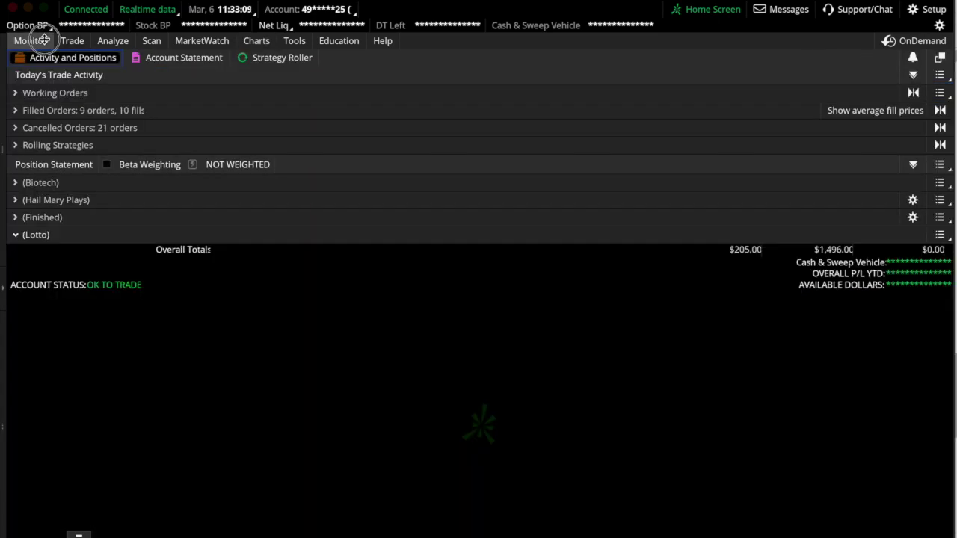
left_click(15, 200)
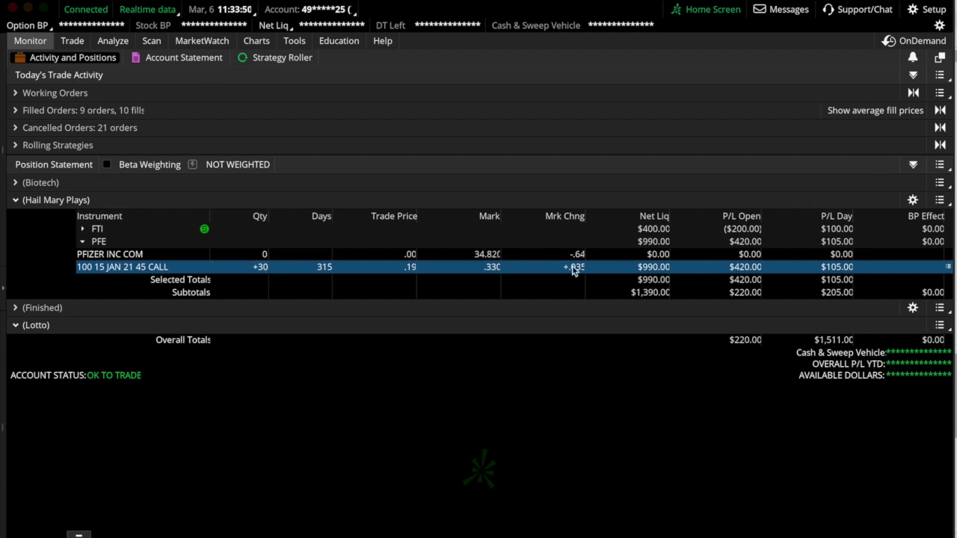
Chart the PFE 15 JAN 21 45 call via More info > TOS Charts and maximize its cell.
right_click(467, 272)
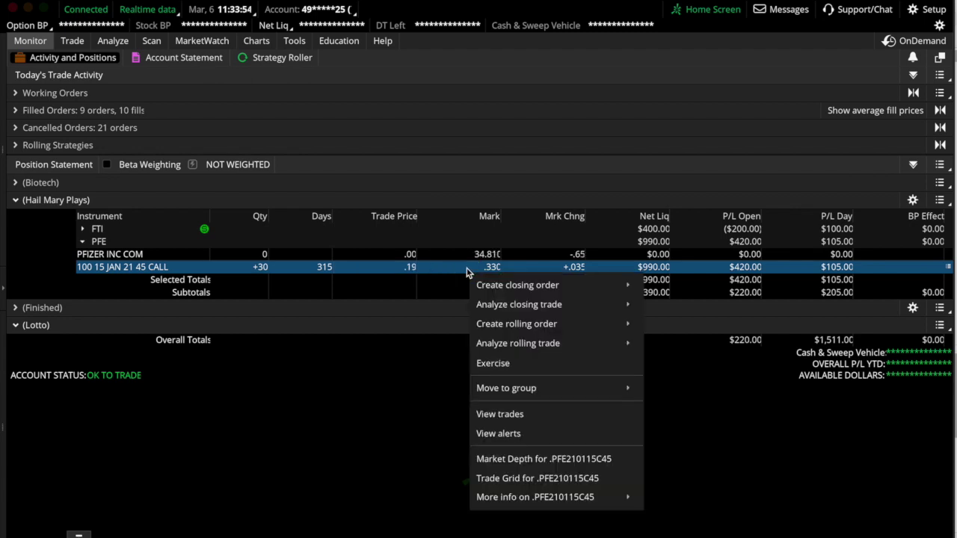
mouse_move(528, 505)
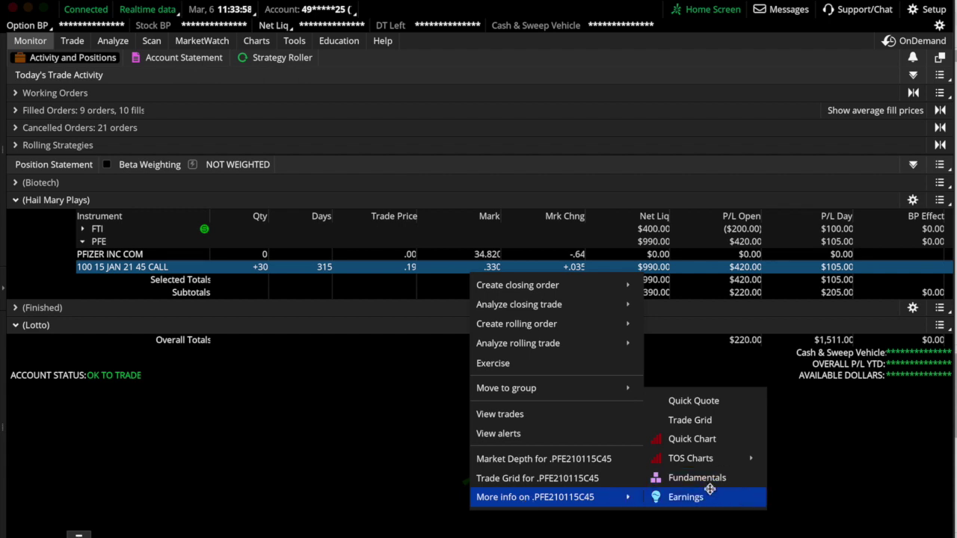
mouse_move(709, 463)
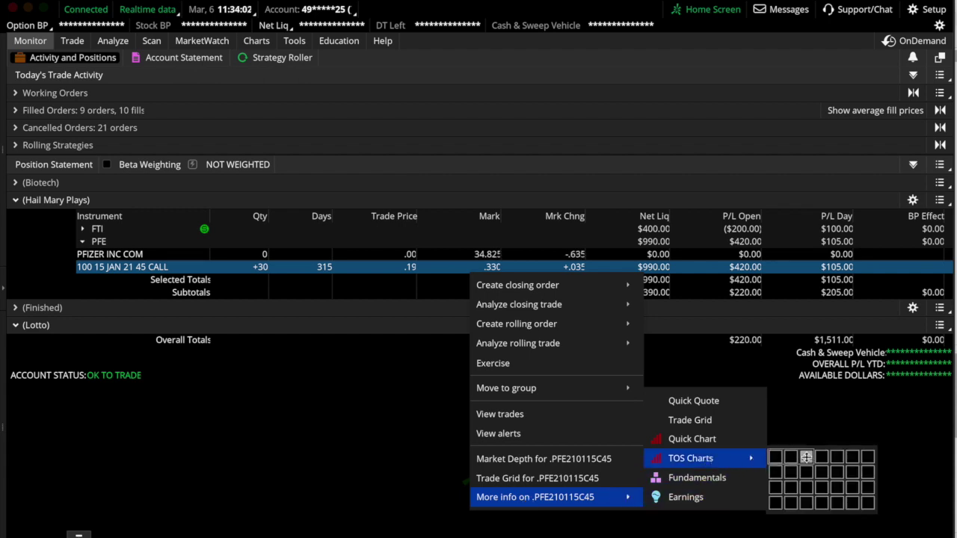
left_click(807, 458)
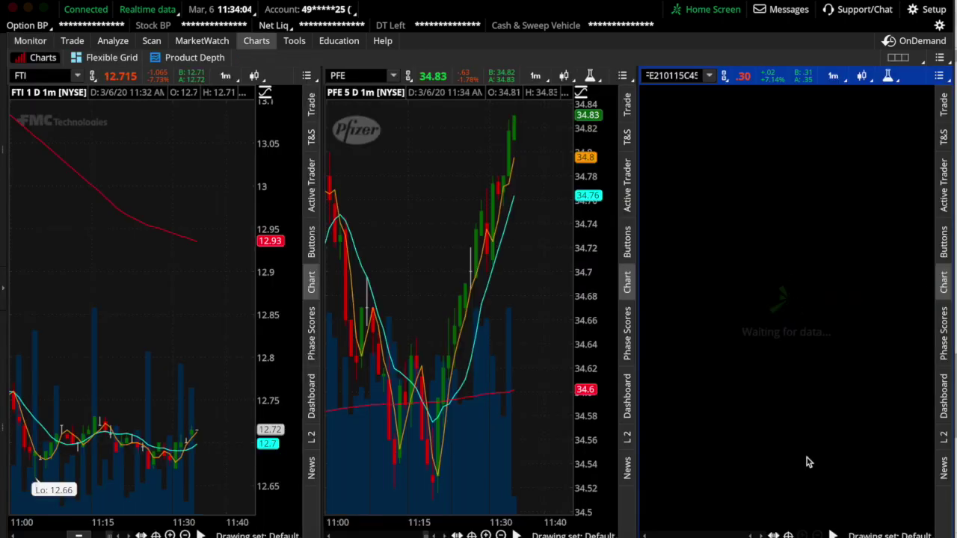
right_click(805, 258)
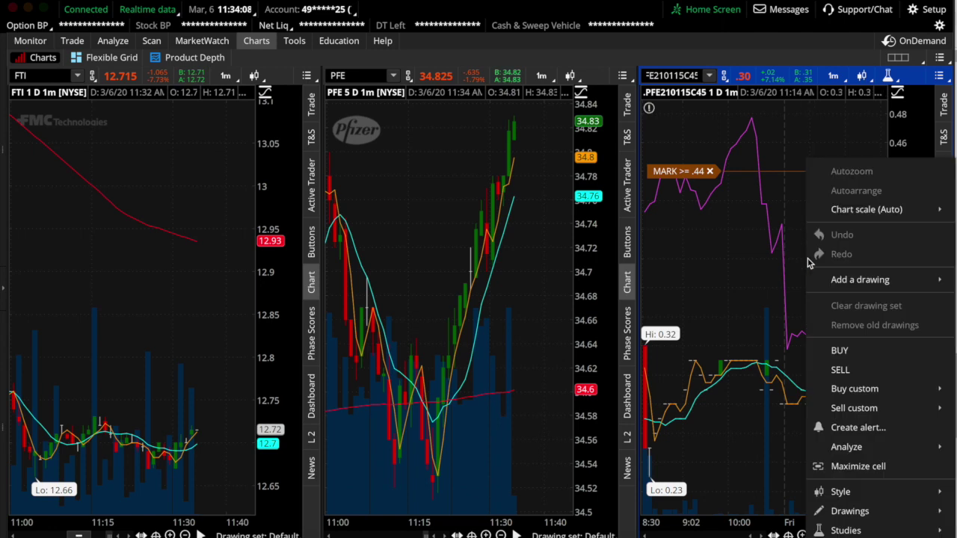
left_click(823, 464)
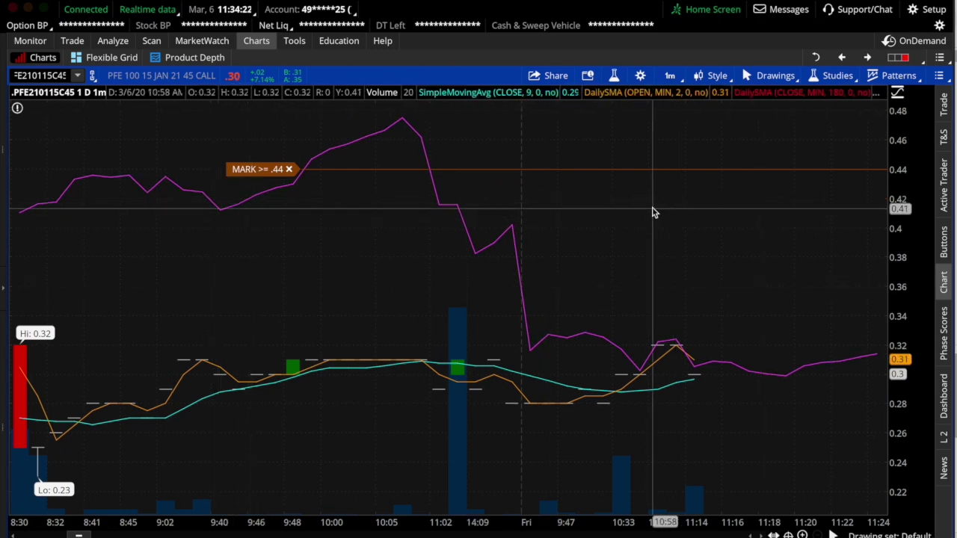
Draft a PFE 45 call alert at MARK at or above .42, showing Bell sound and mobile push notifications.
right_click(652, 213)
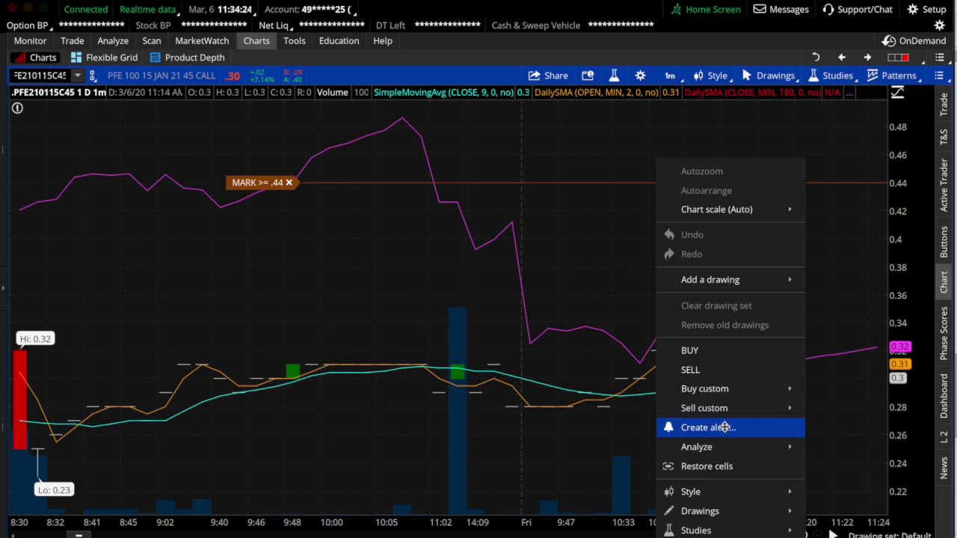
left_click(727, 431)
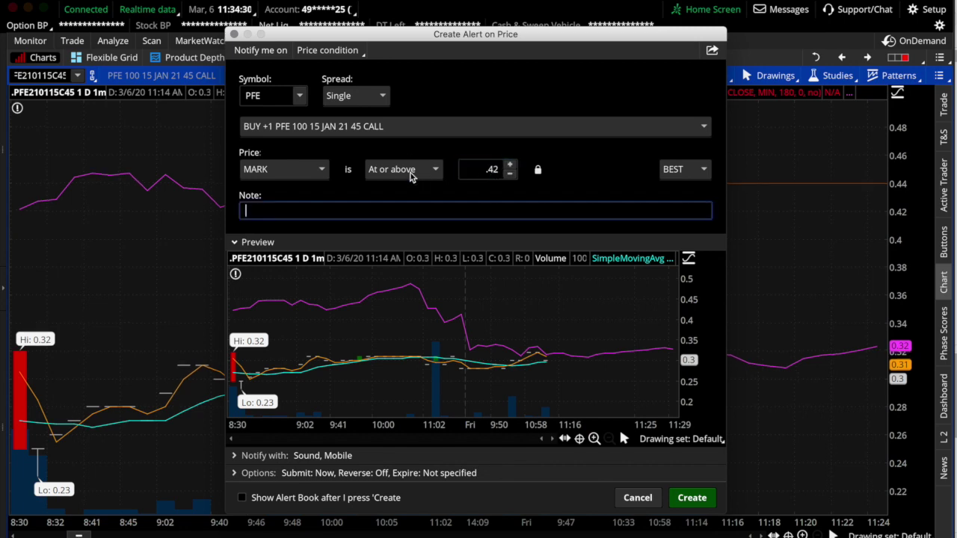
left_click(404, 170)
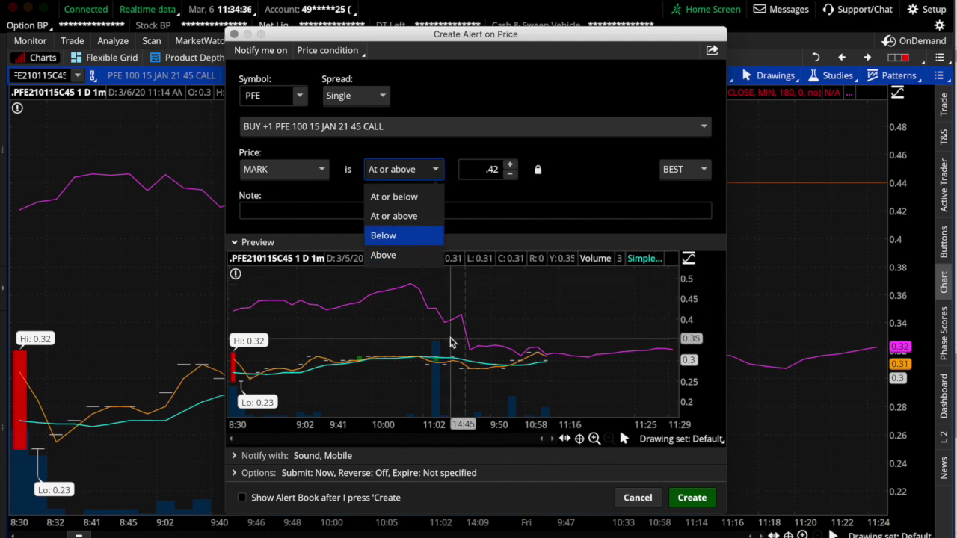
left_click(517, 128)
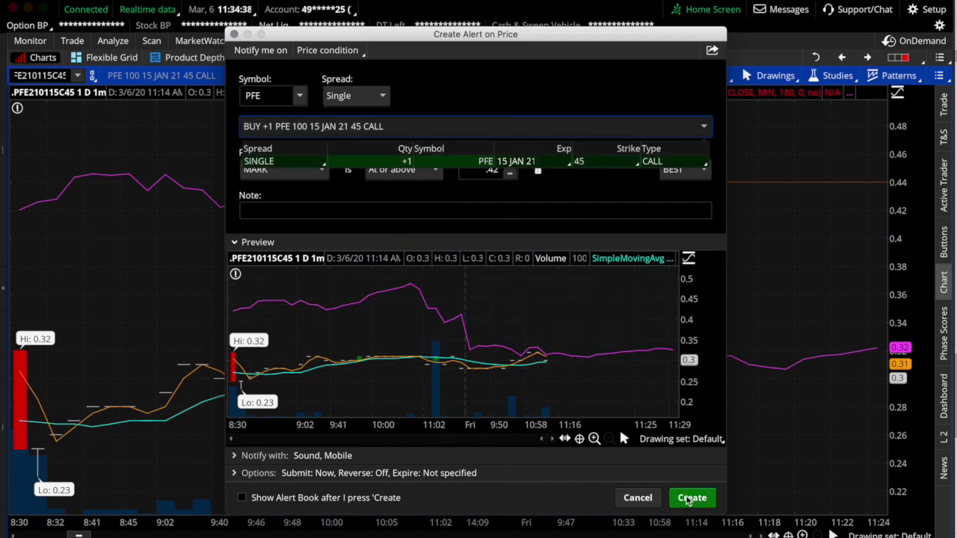
left_click(235, 455)
scroll(243, 454, "down", 5)
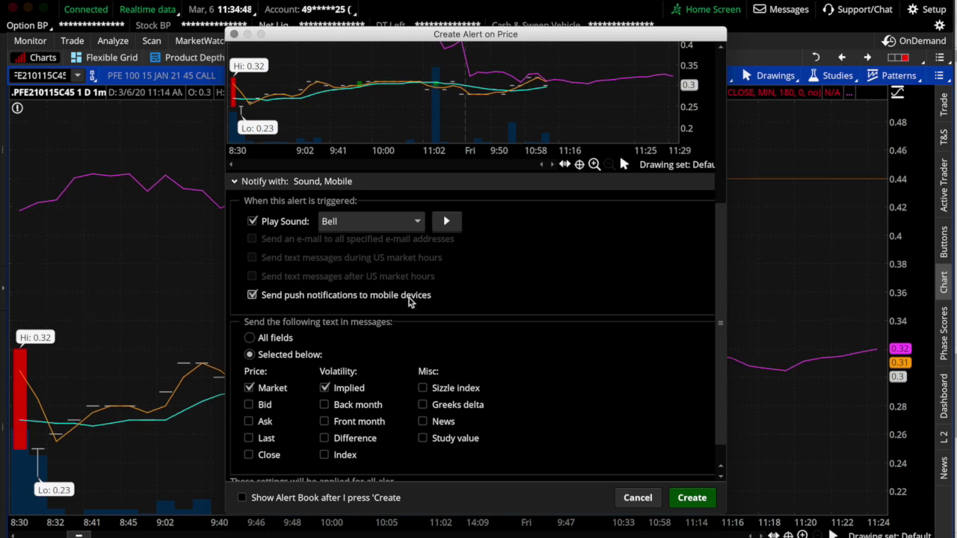
Collapse Notify with, review the Submit and Expire options, then cancel the alert.
left_click(235, 183)
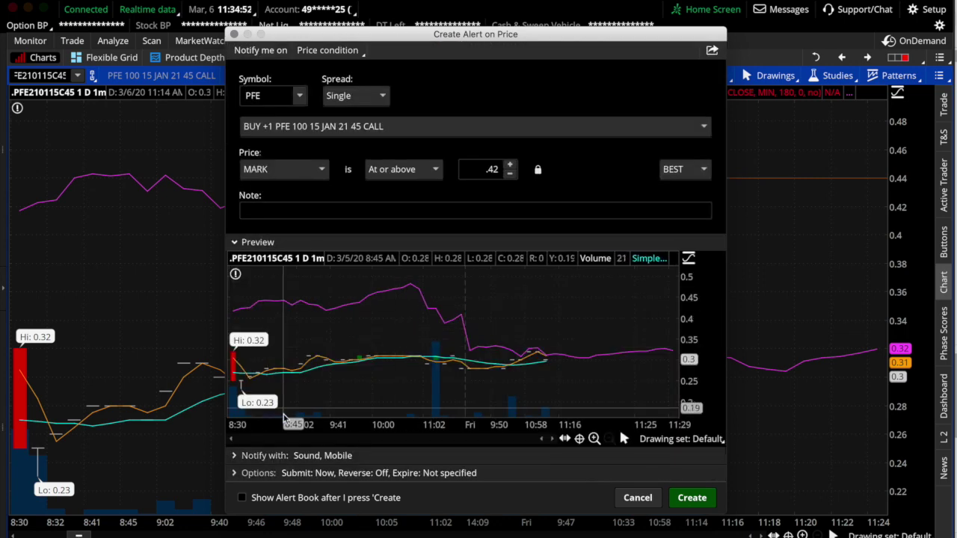
left_click(277, 473)
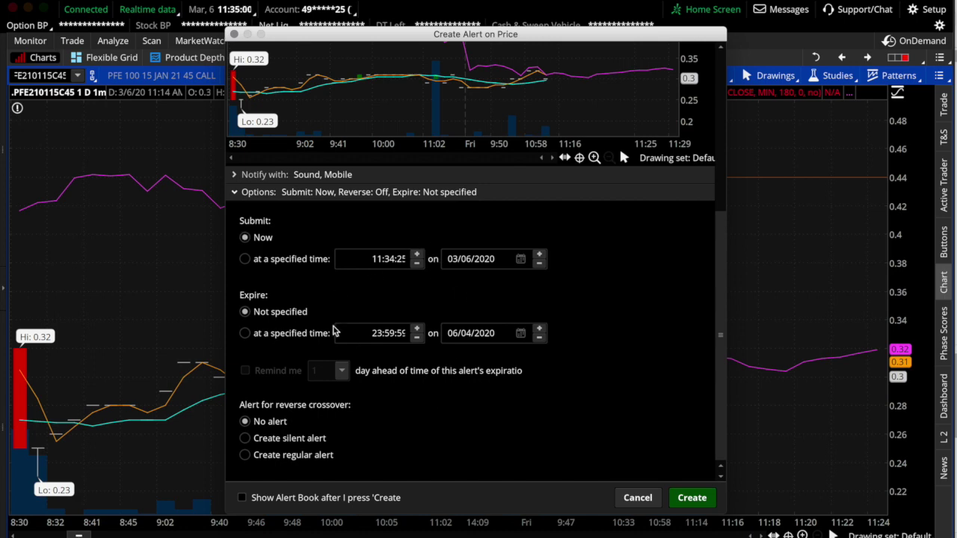
scroll(336, 331, "up", 5)
scroll(336, 332, "down", 5)
left_click(637, 498)
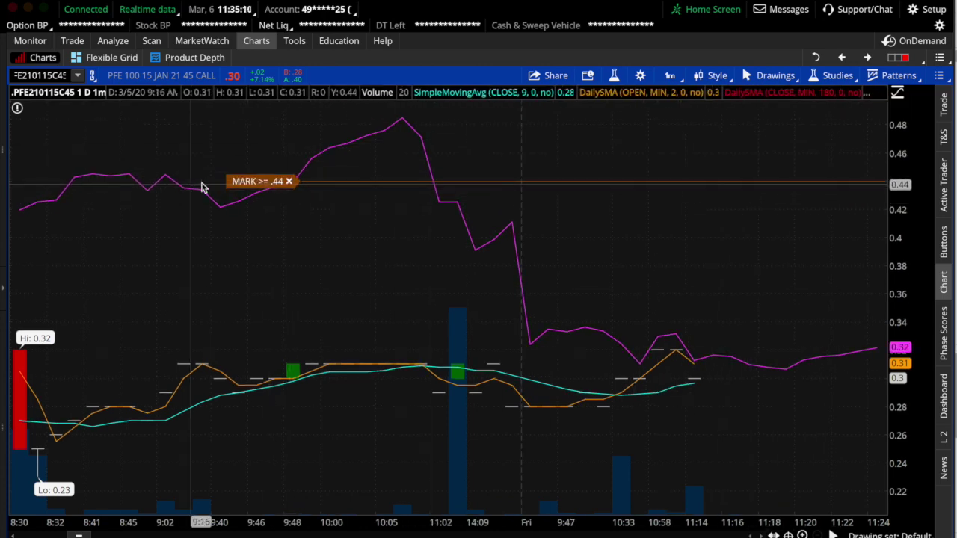
Restore the three-chart grid and return to the Monitor positions page.
left_click(816, 58)
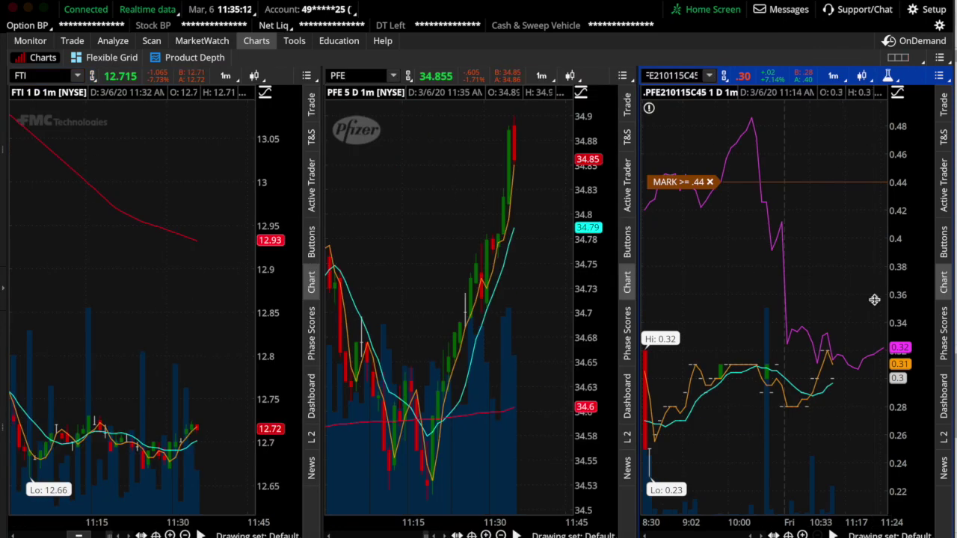
left_click(29, 41)
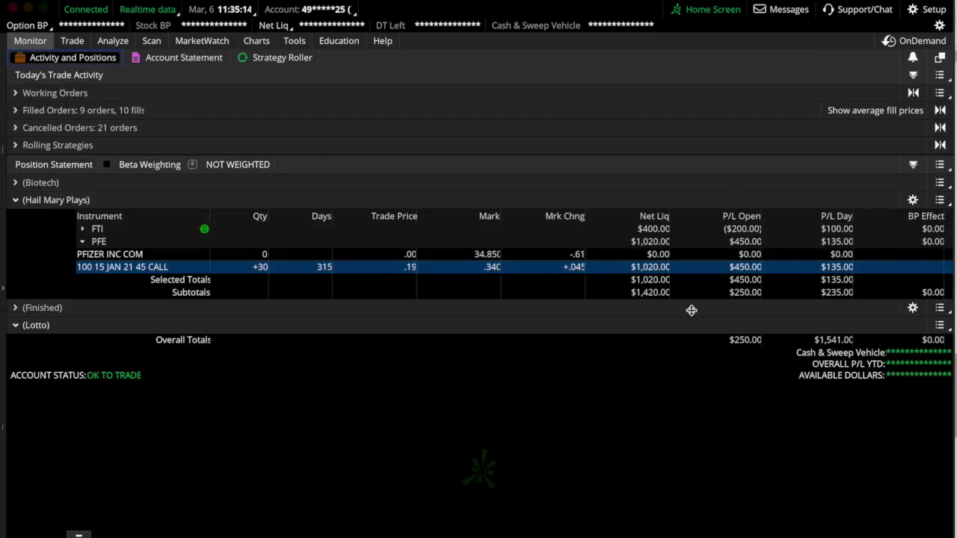